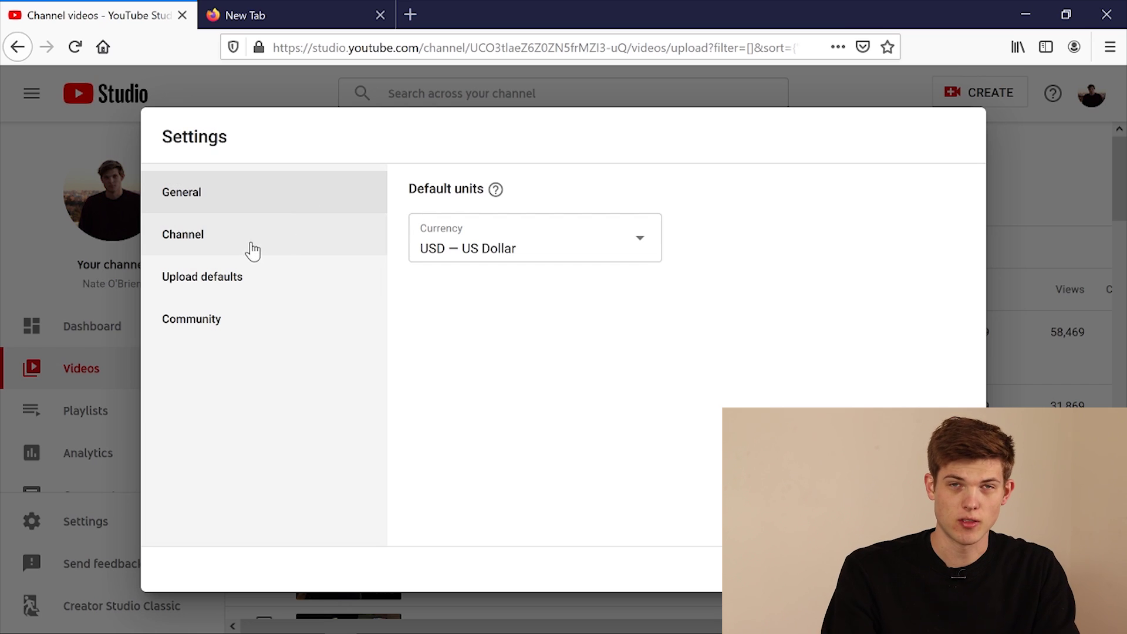
# Open the channel's basic info settings and review its keywords and country.
pyautogui.click(187, 247)
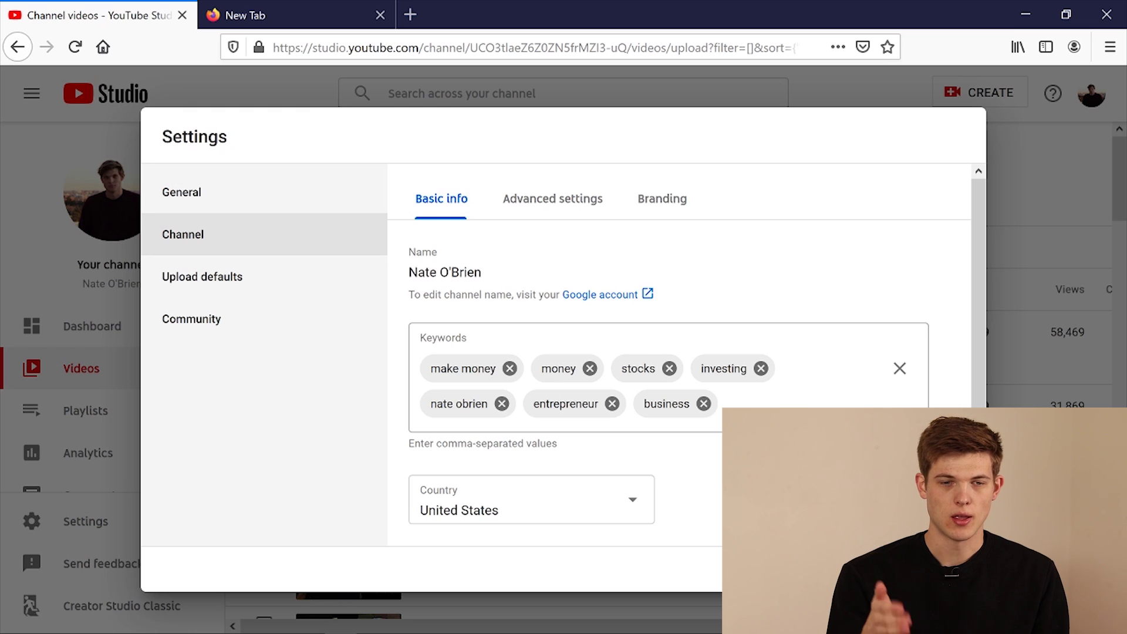
pyautogui.click(727, 404)
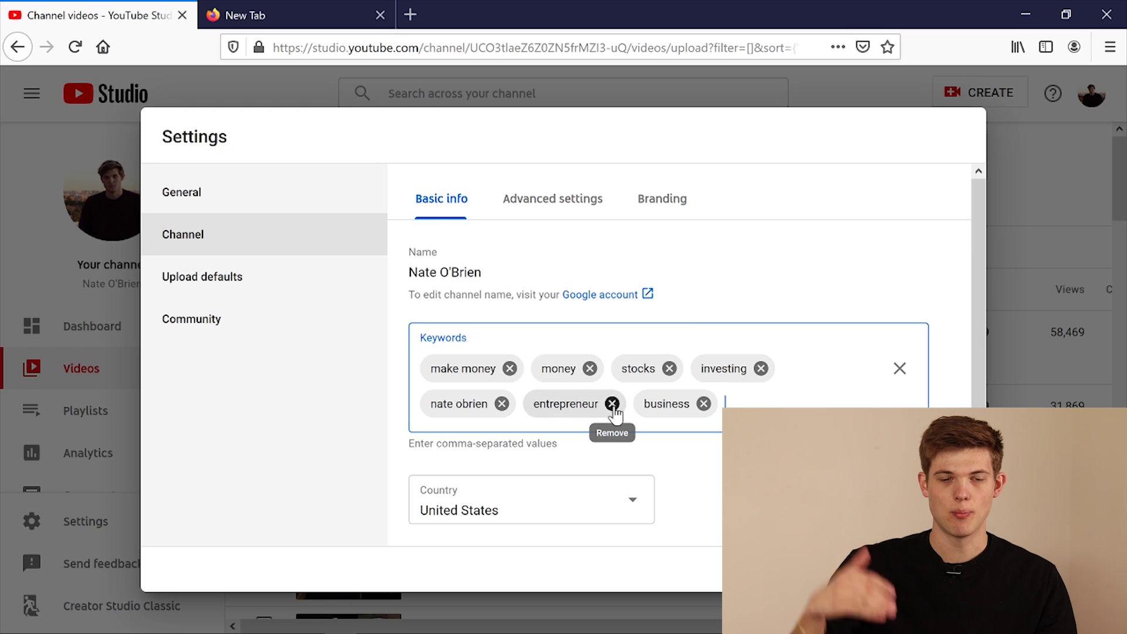
pyautogui.scroll(-1, 614, 410)
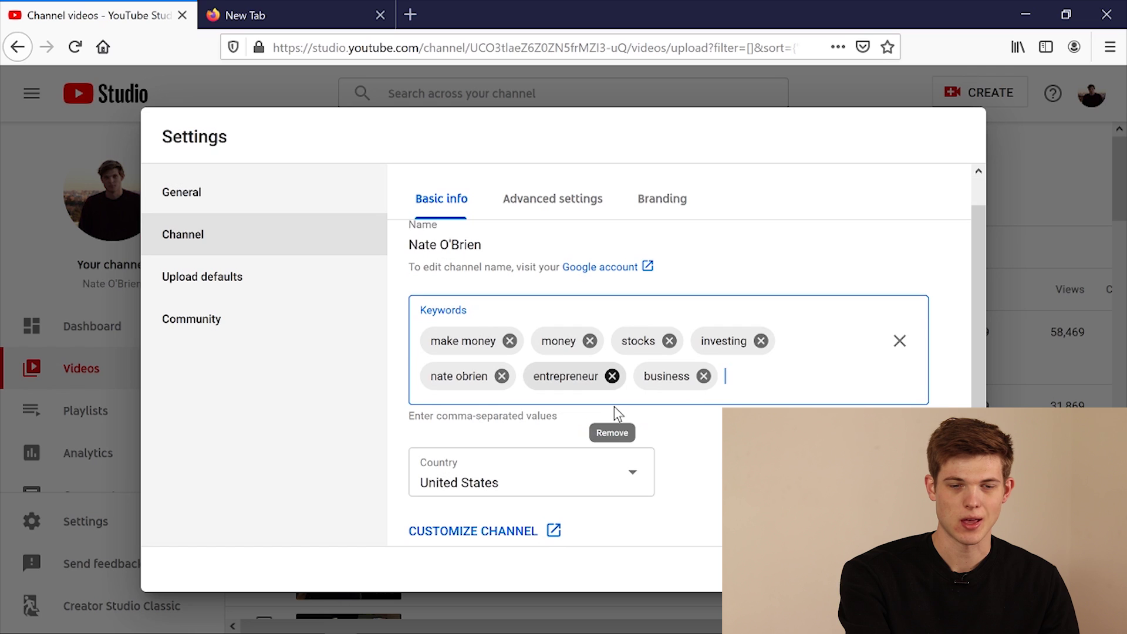
pyautogui.scroll(1, 624, 410)
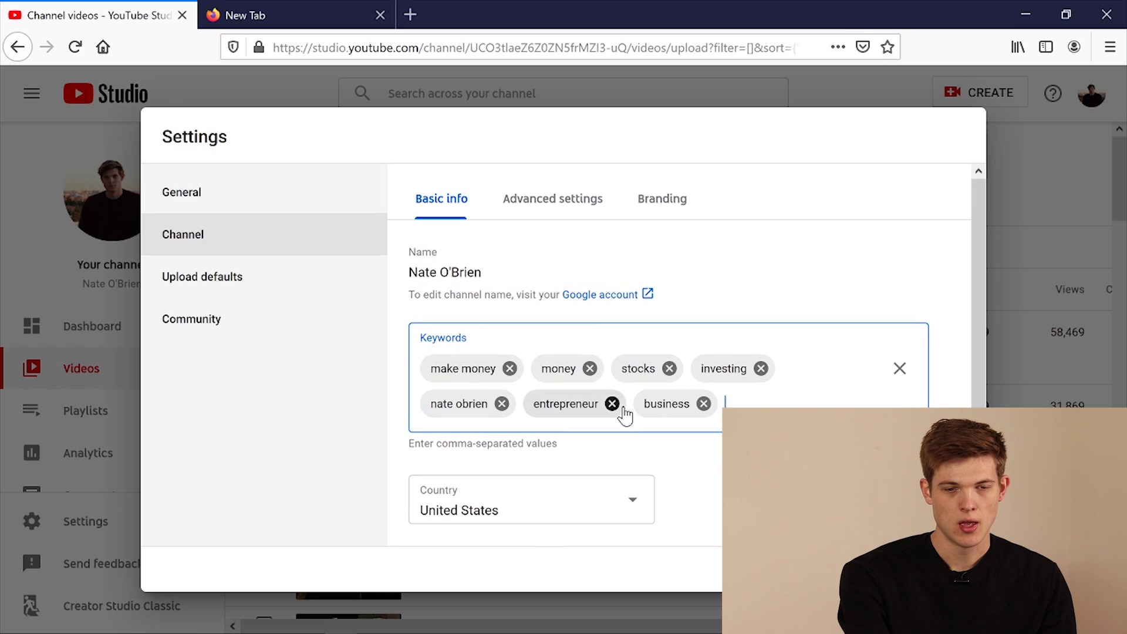
# Review the channel's advanced settings for audience, Google Ads account linking, subscriber count and other channel settings.
pyautogui.click(560, 205)
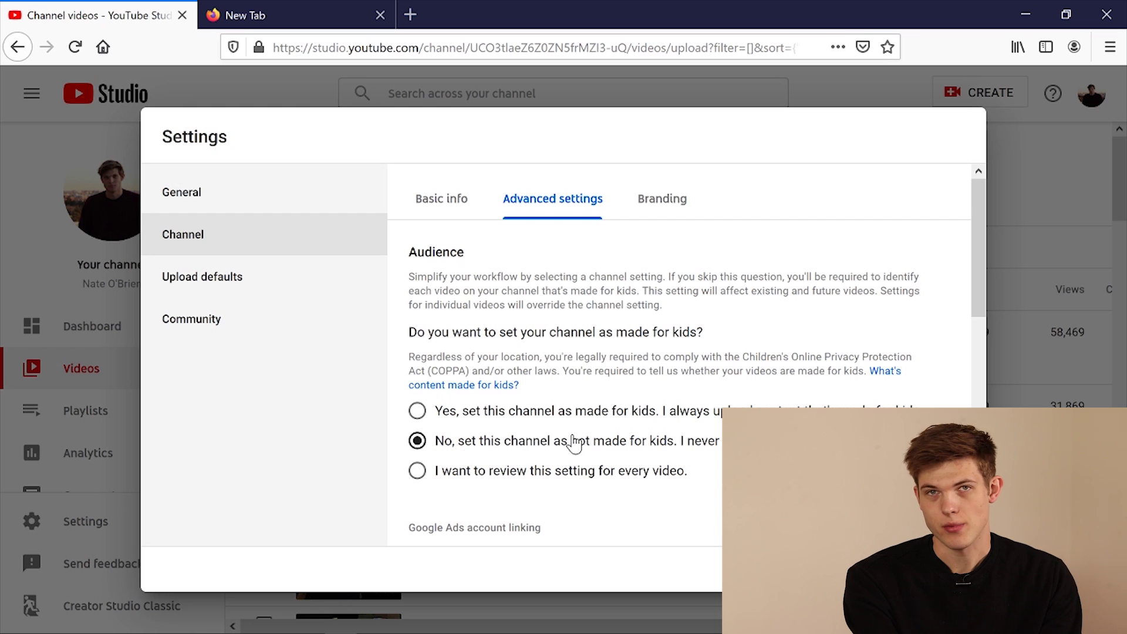
pyautogui.scroll(-2, 574, 441)
pyautogui.scroll(-4, 576, 442)
pyautogui.scroll(1, 575, 442)
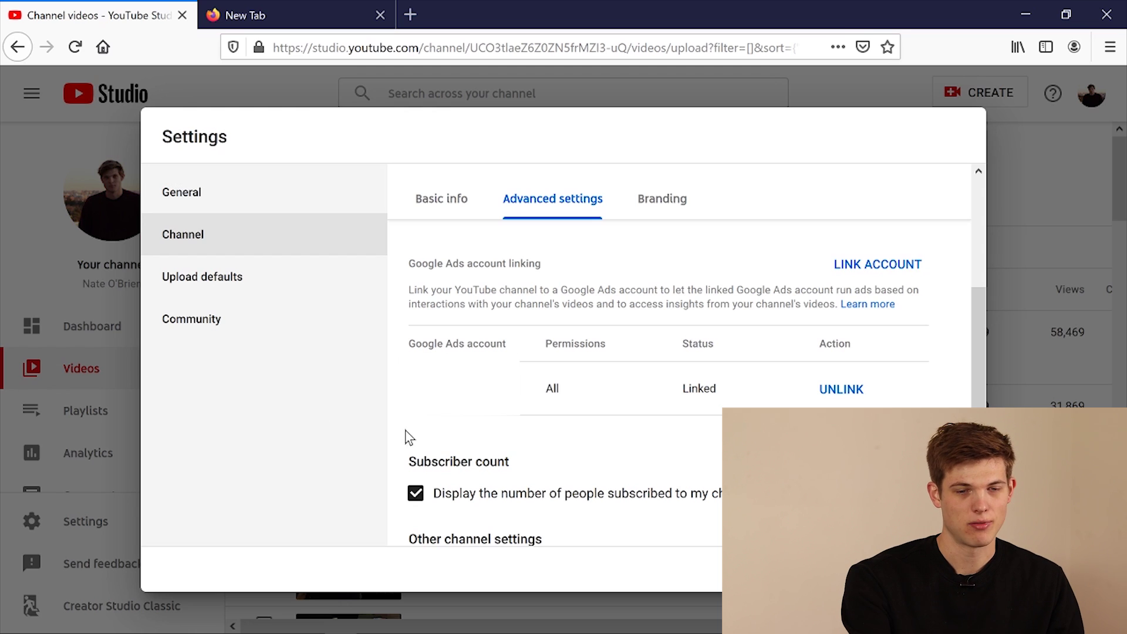
pyautogui.moveTo(735, 371)
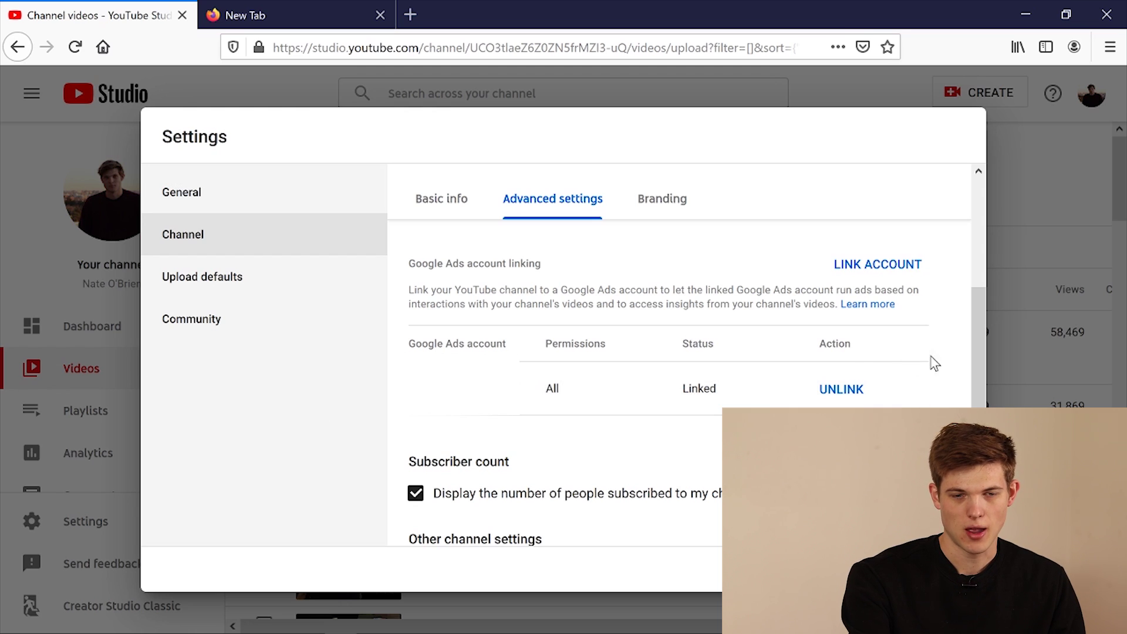
pyautogui.moveTo(974, 361); pyautogui.dragTo(975, 450)
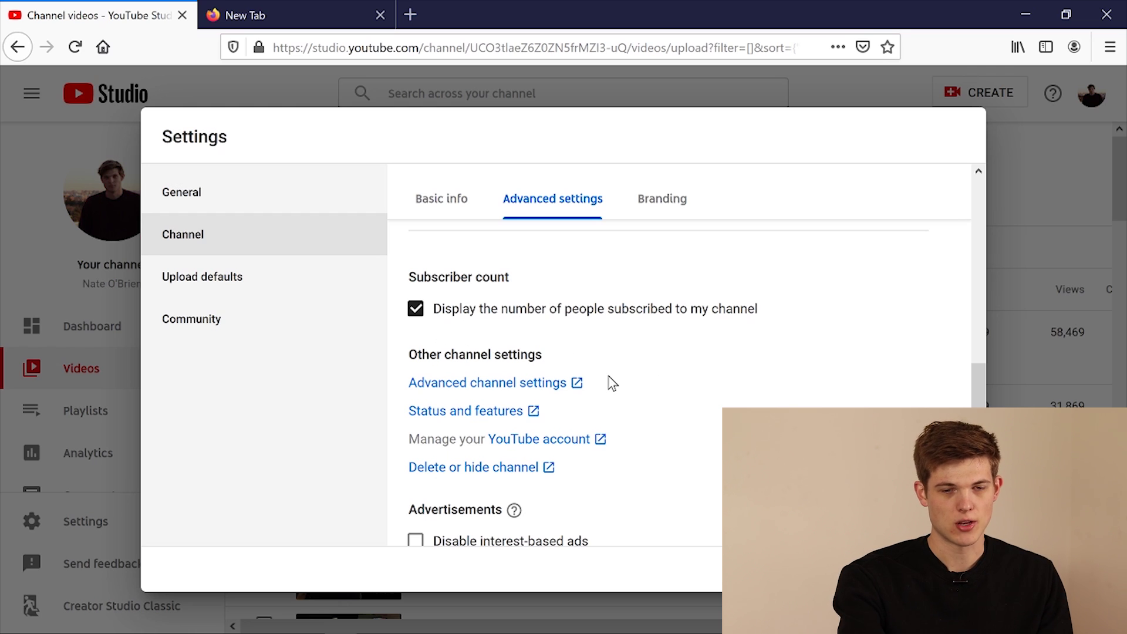
# Open the advanced channel settings page and review its associated website, channel recommendations and subscriber count options.
pyautogui.click(488, 383)
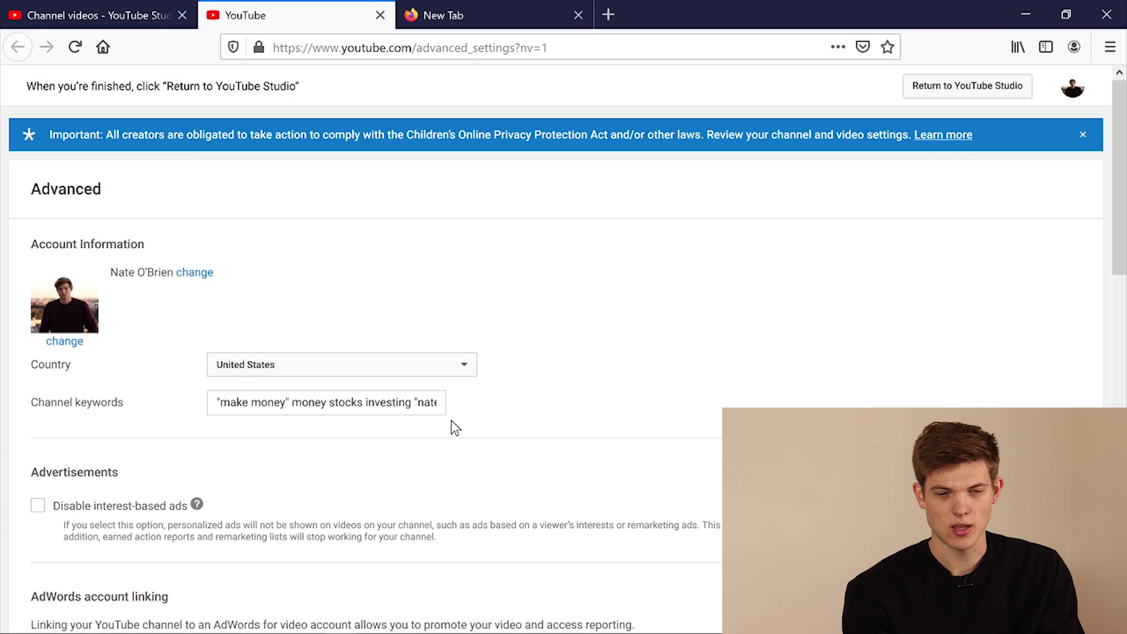
pyautogui.scroll(-6, 456, 428)
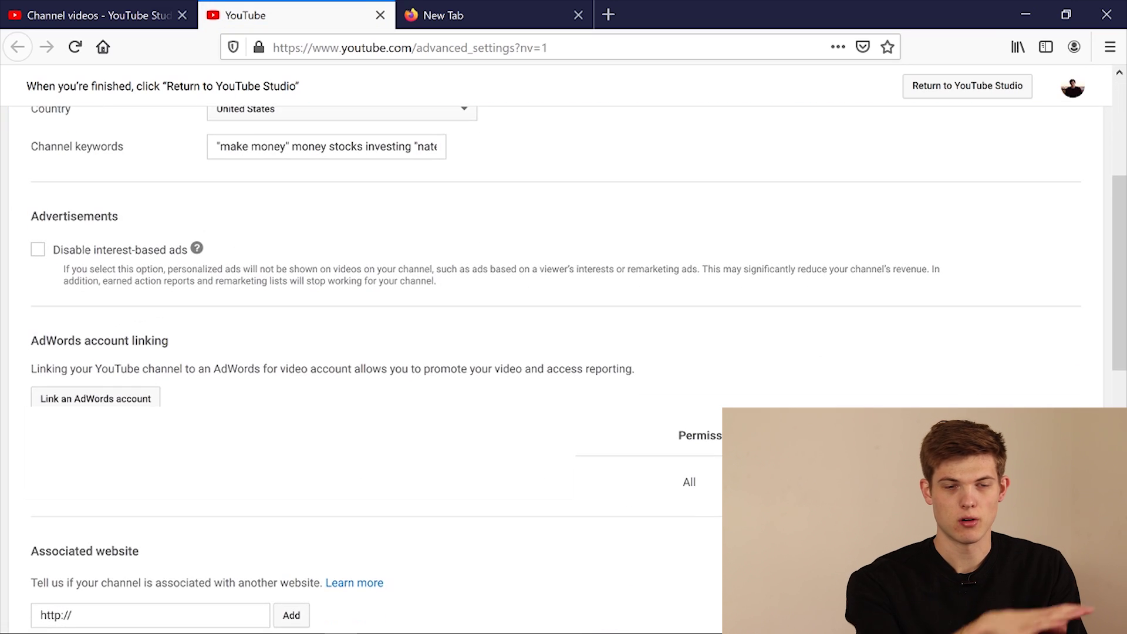
pyautogui.scroll(-3, 455, 428)
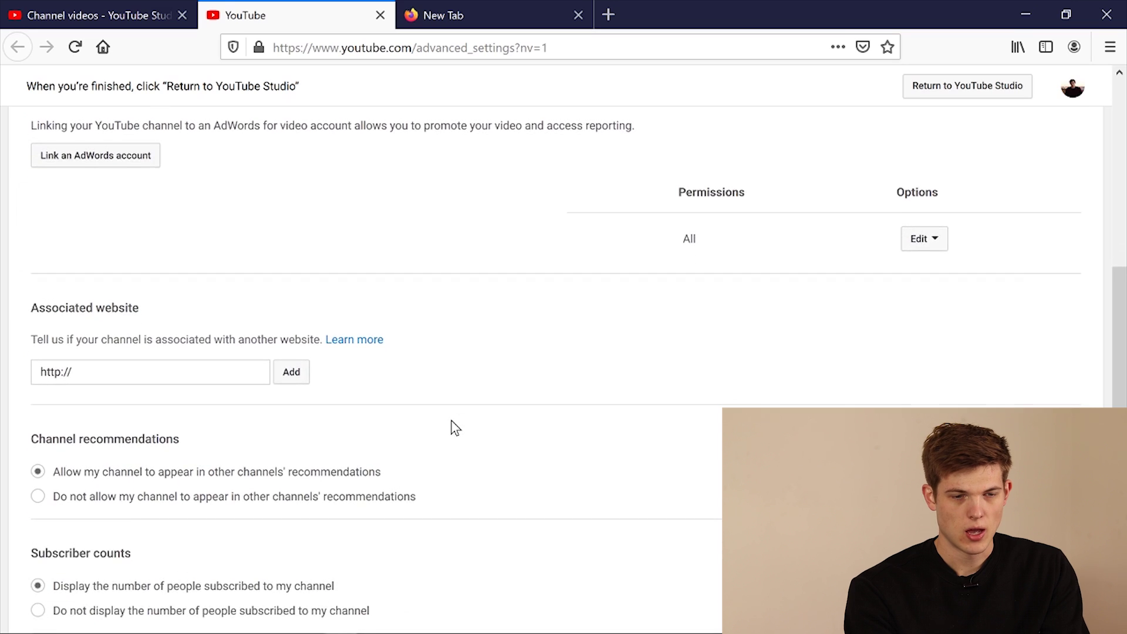
pyautogui.click(211, 363)
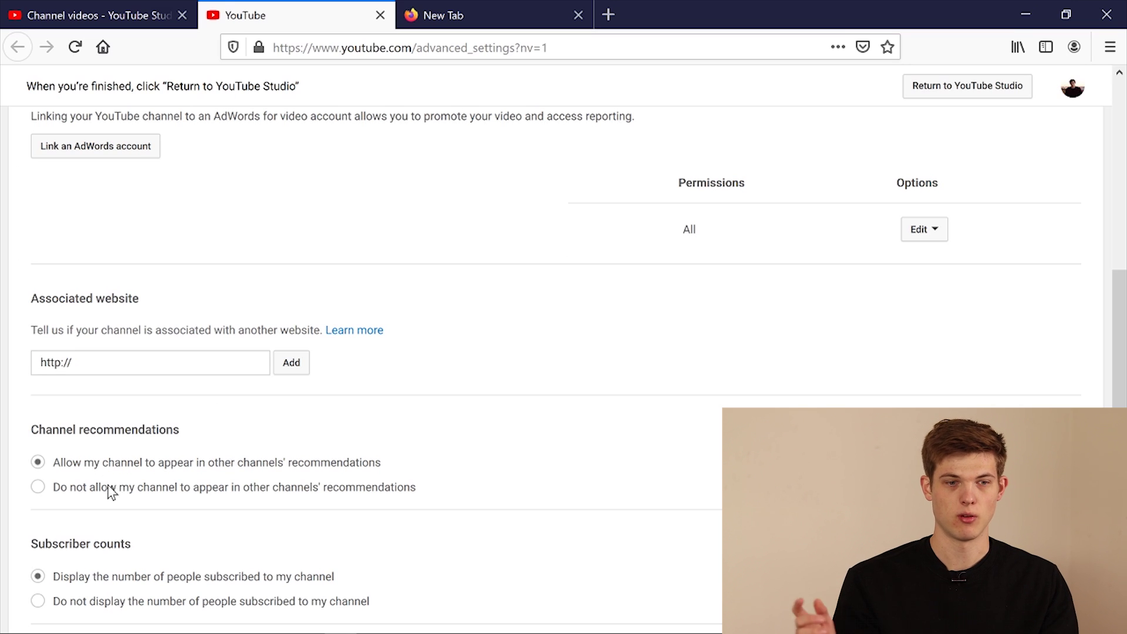
pyautogui.scroll(-1, 194, 473)
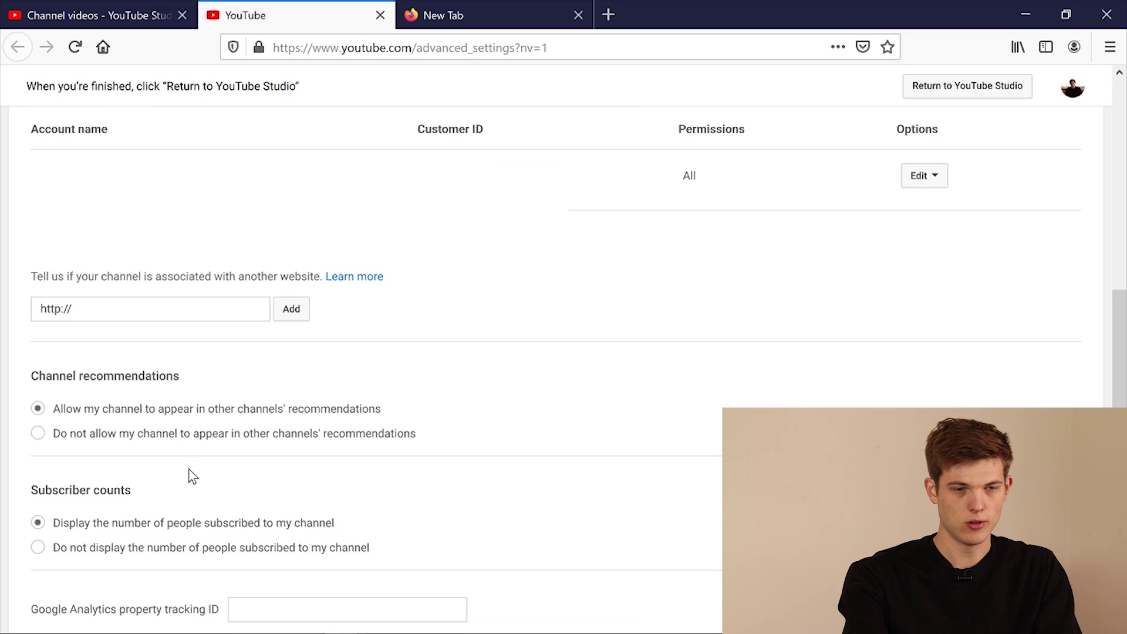
pyautogui.moveTo(384, 414); pyautogui.dragTo(37, 415)
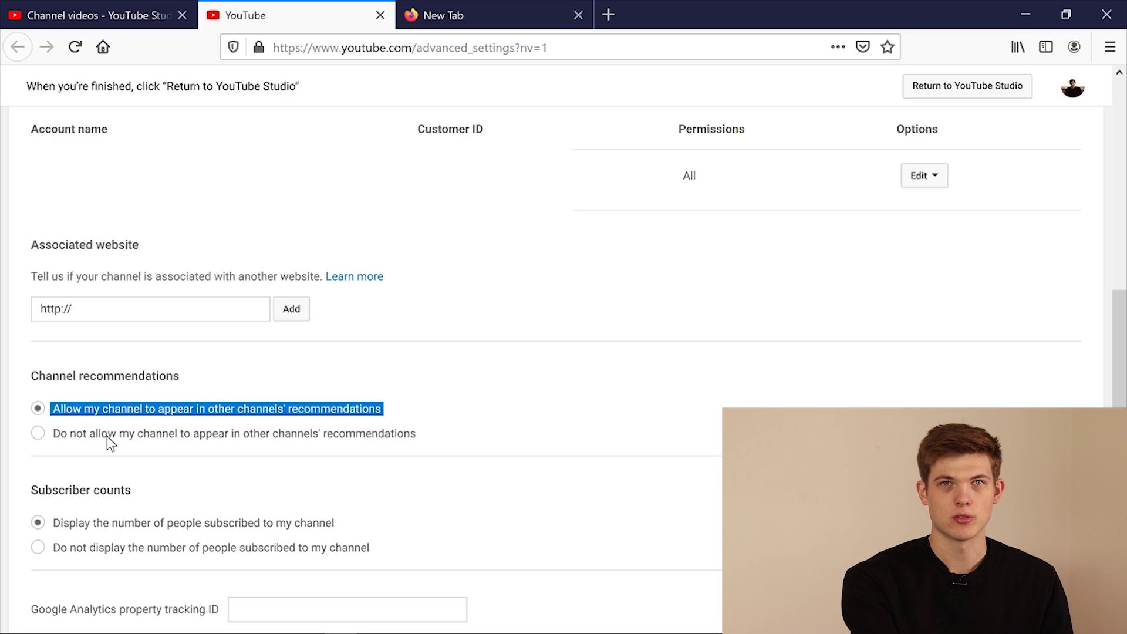
pyautogui.click(268, 455)
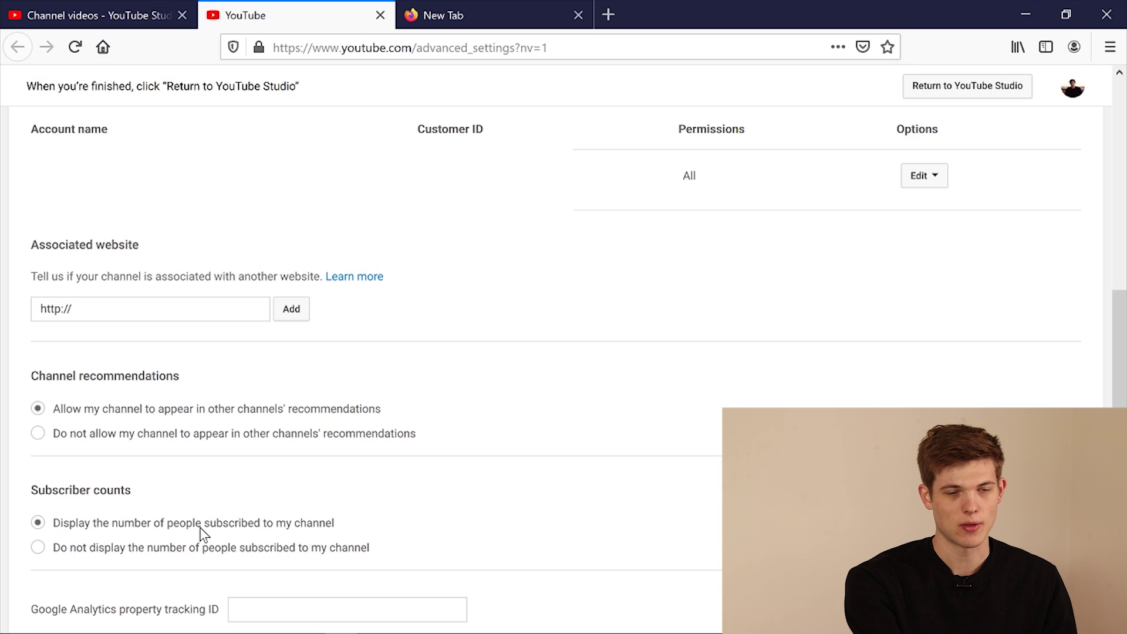
pyautogui.scroll(-5, 202, 534)
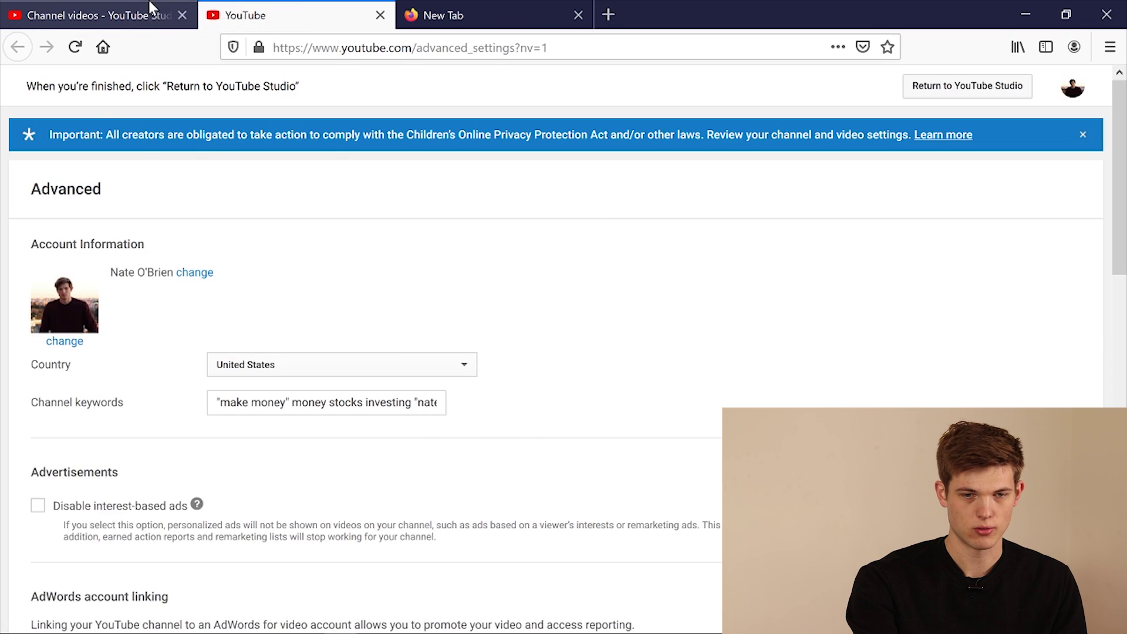
# Return to the Studio channel settings and review the video watermark and its display time under branding.
pyautogui.click(151, 12)
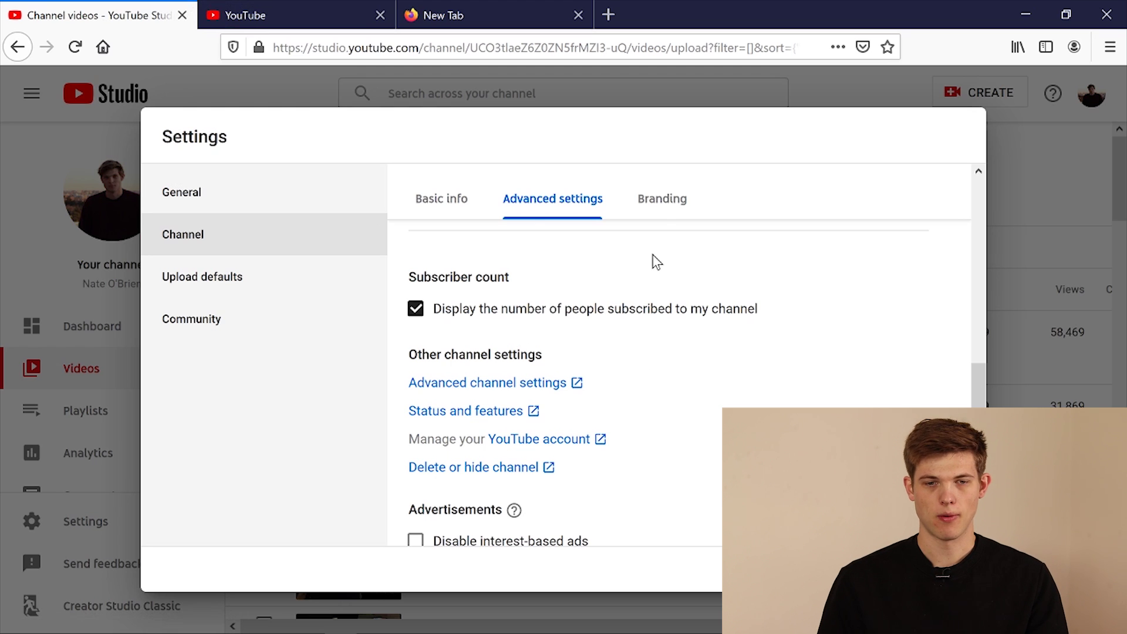
pyautogui.click(659, 218)
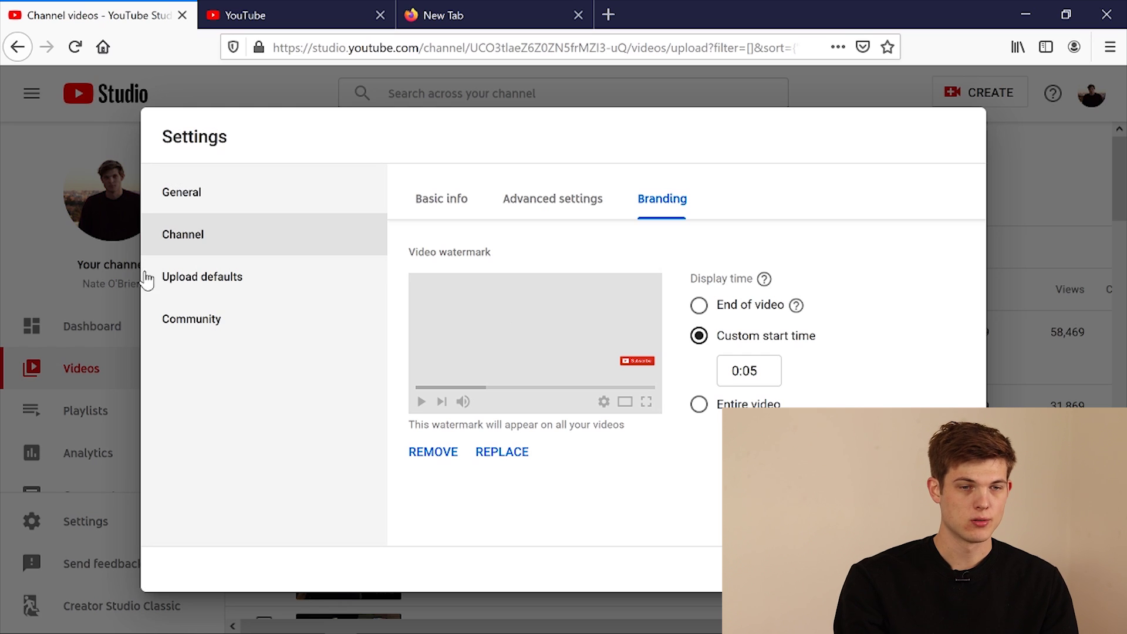
# Open the basic info upload defaults and review the default video description.
pyautogui.click(187, 287)
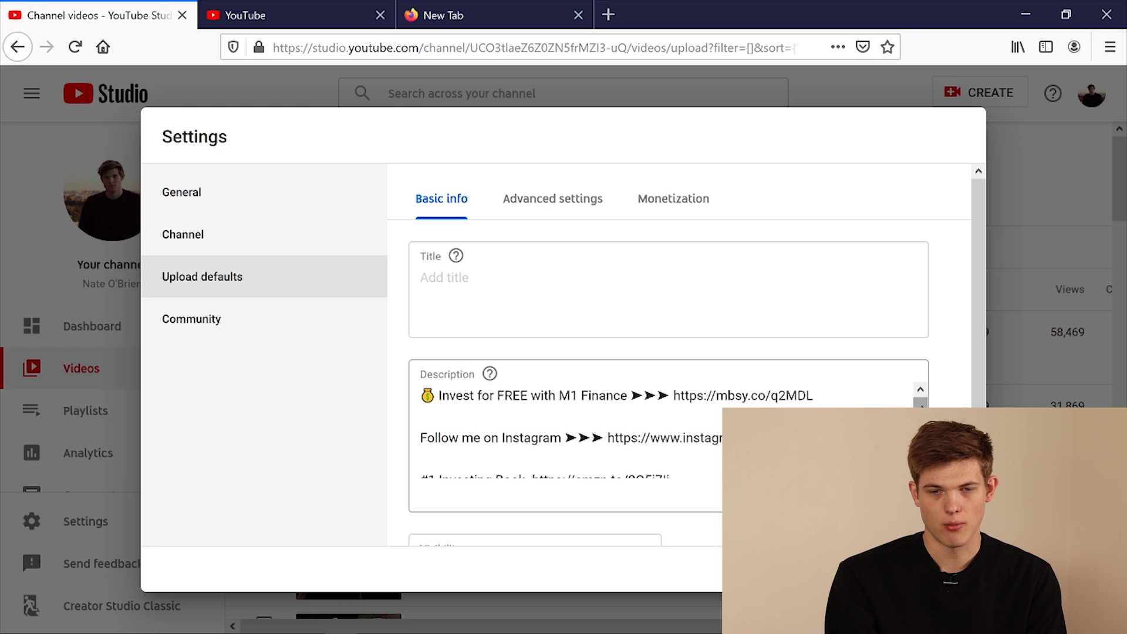
pyautogui.click(671, 477)
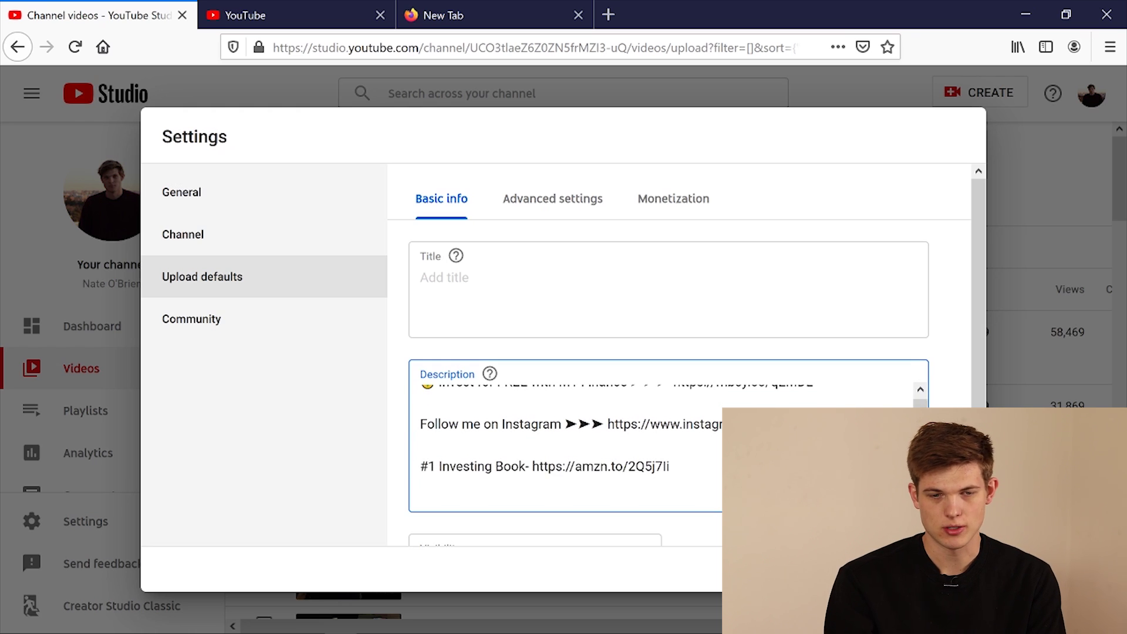
pyautogui.scroll(-1, 587, 434)
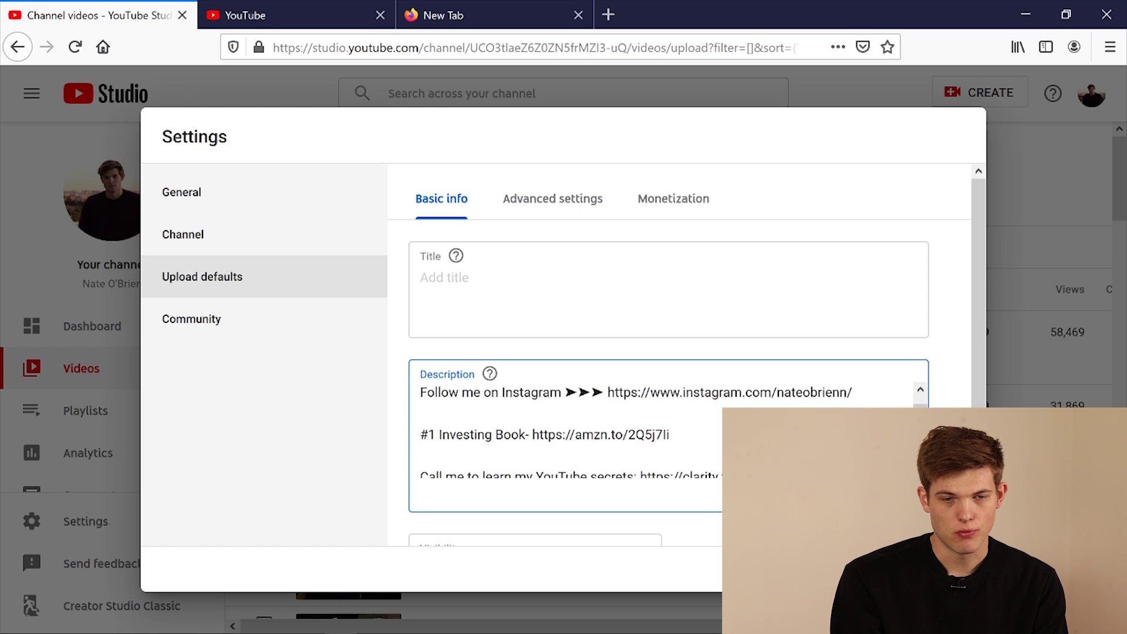
pyautogui.scroll(1, 564, 434)
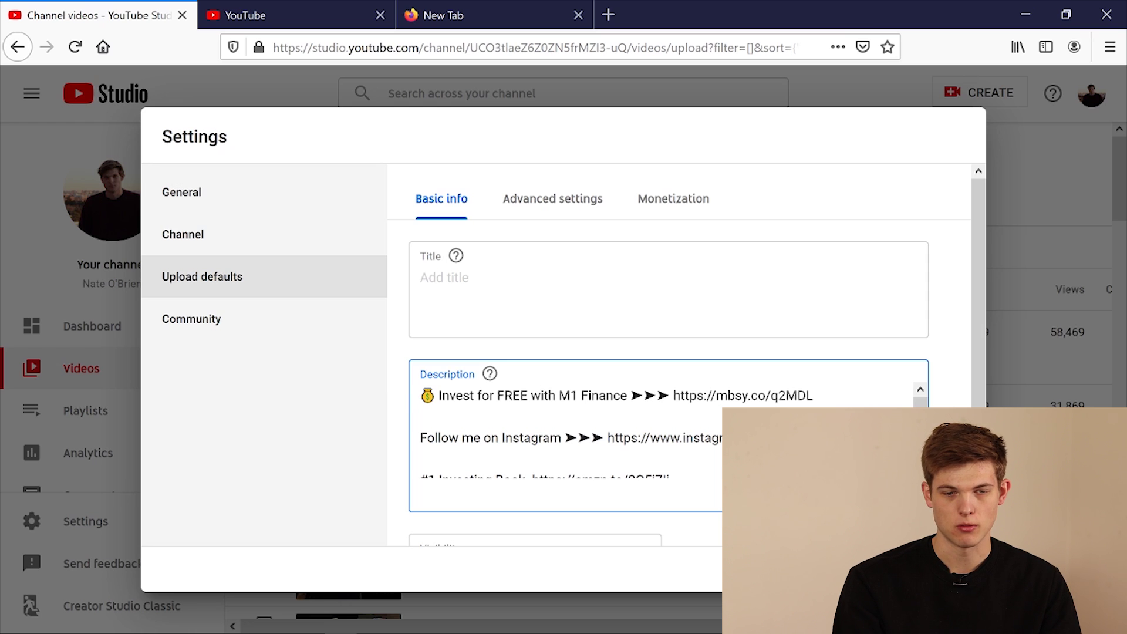
# View the available default visibility options for uploads without changing the selection.
pyautogui.scroll(-3, 963, 328)
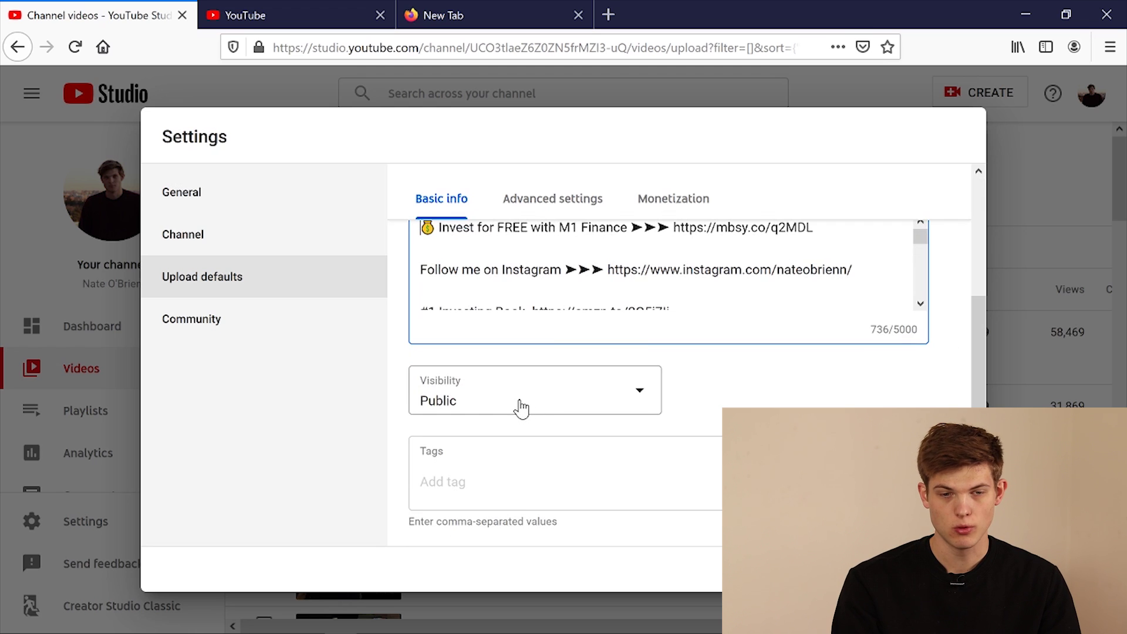
pyautogui.click(522, 411)
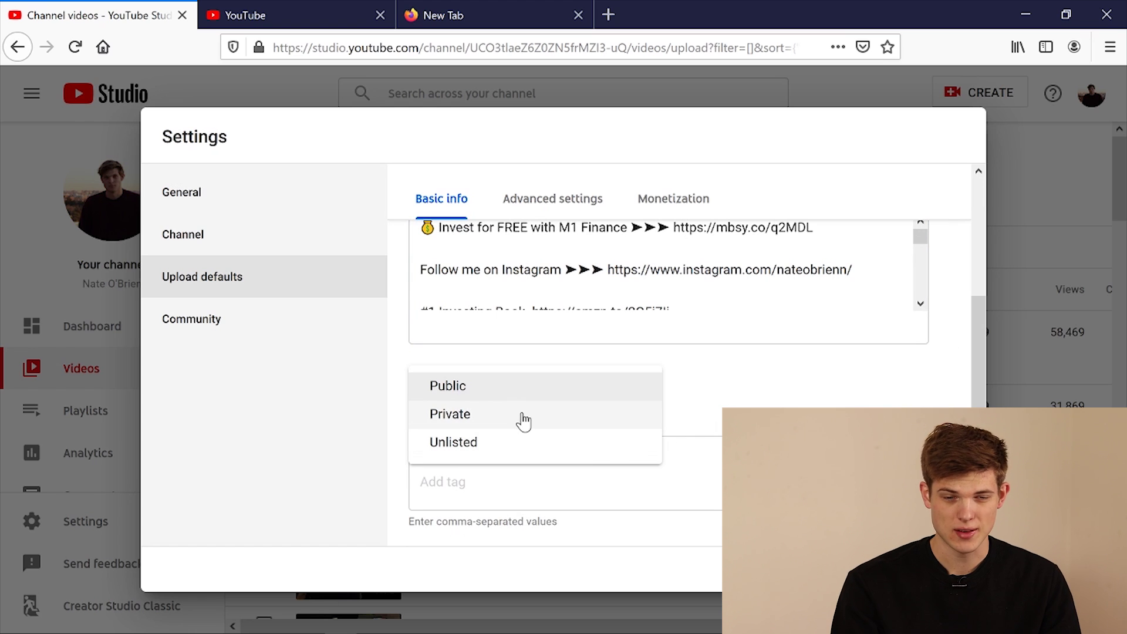
pyautogui.click(714, 410)
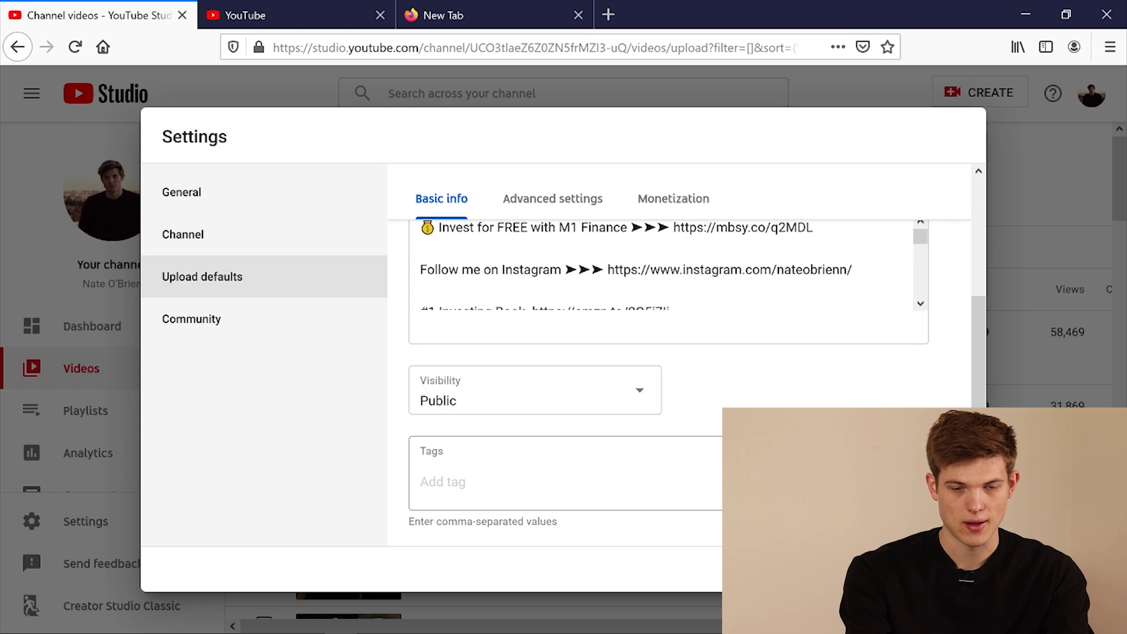
# Add the creator's full name as a default tag for uploads.
pyautogui.click(443, 482)
pyautogui.write("nate o'bri")
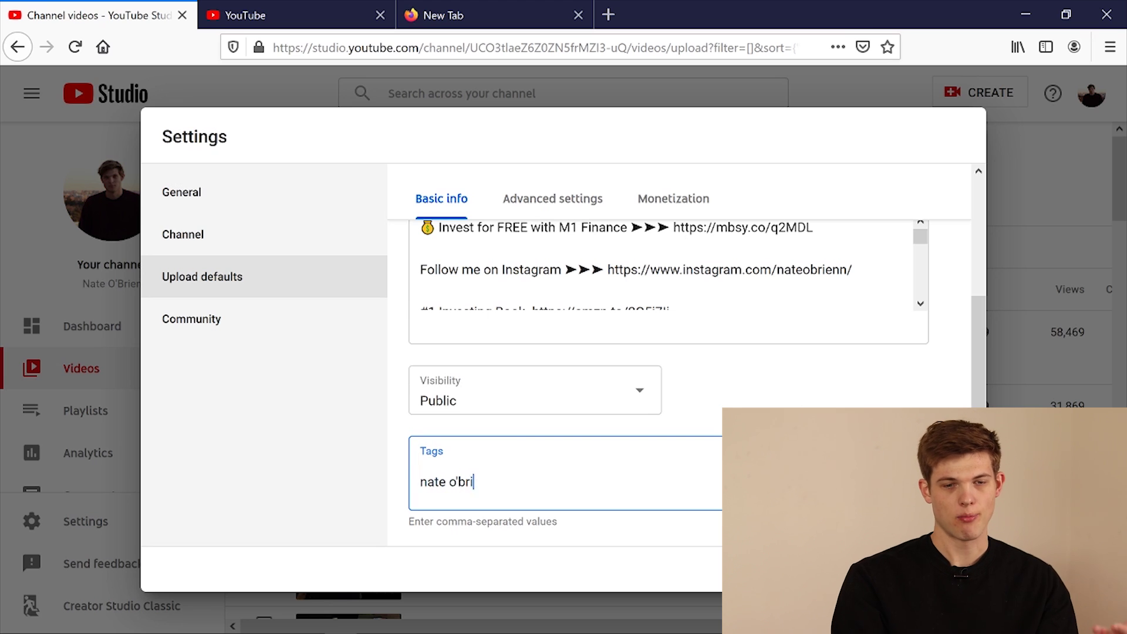
pyautogui.write('en,')
pyautogui.scroll(1, 516, 486)
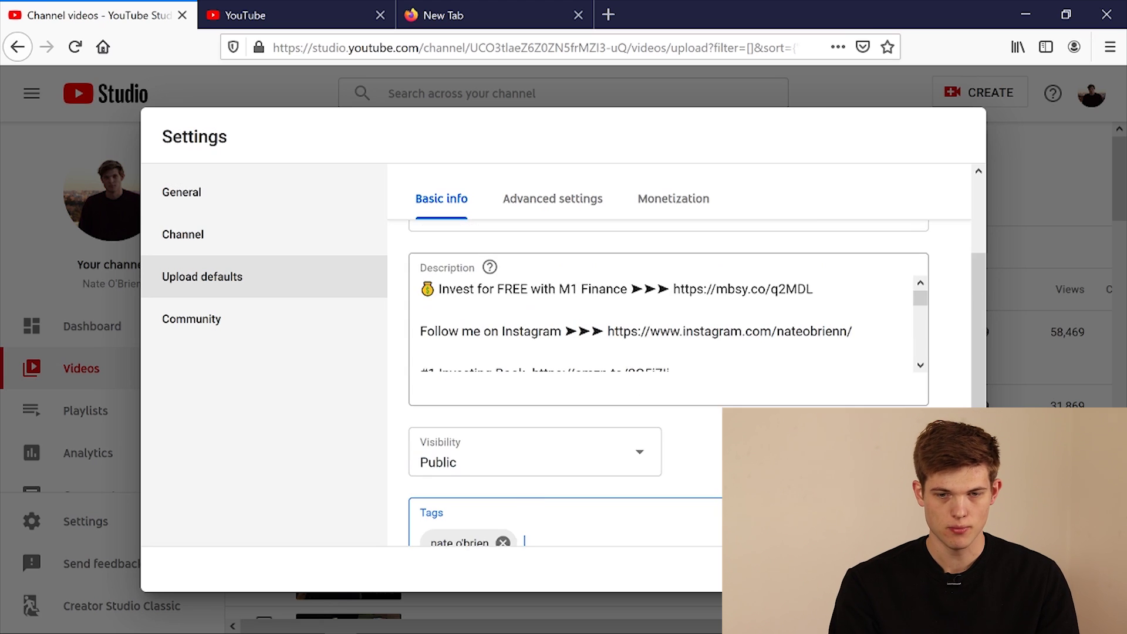
pyautogui.scroll(-1, 805, 351)
pyautogui.scroll(3, 805, 351)
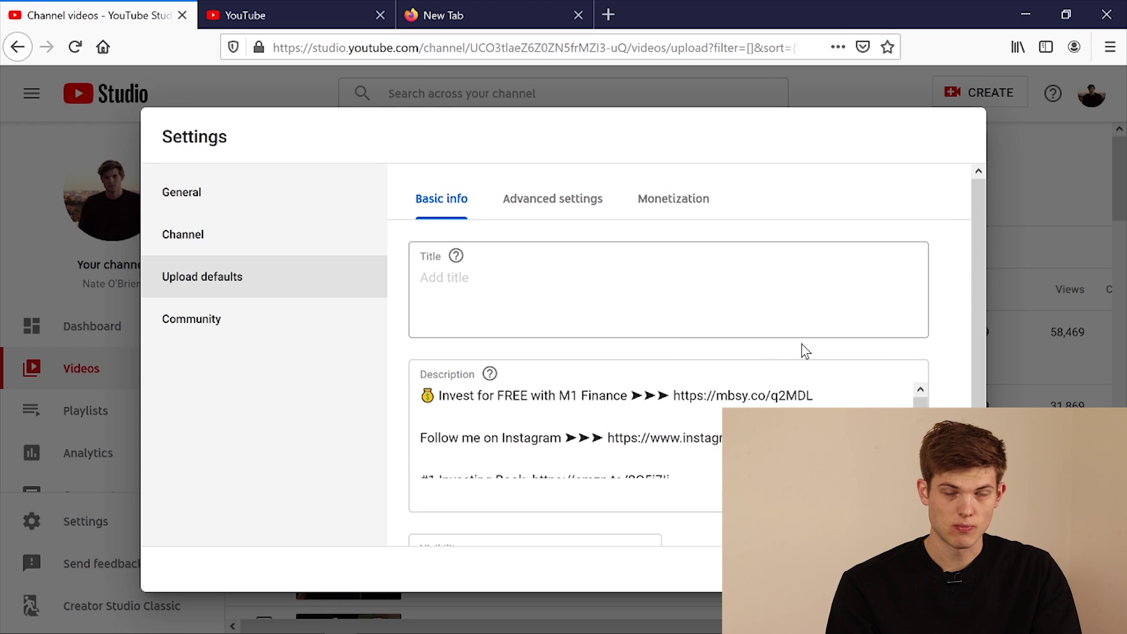
# Choose Standard YouTube License as the default upload license and view the available video categories.
pyautogui.click(563, 210)
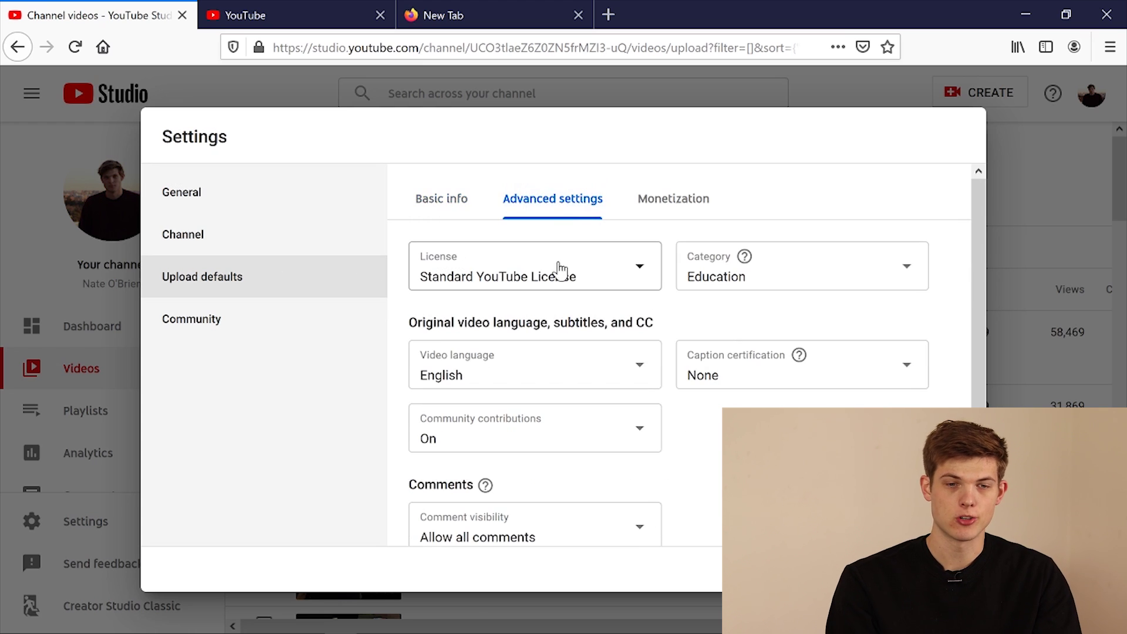
pyautogui.click(554, 288)
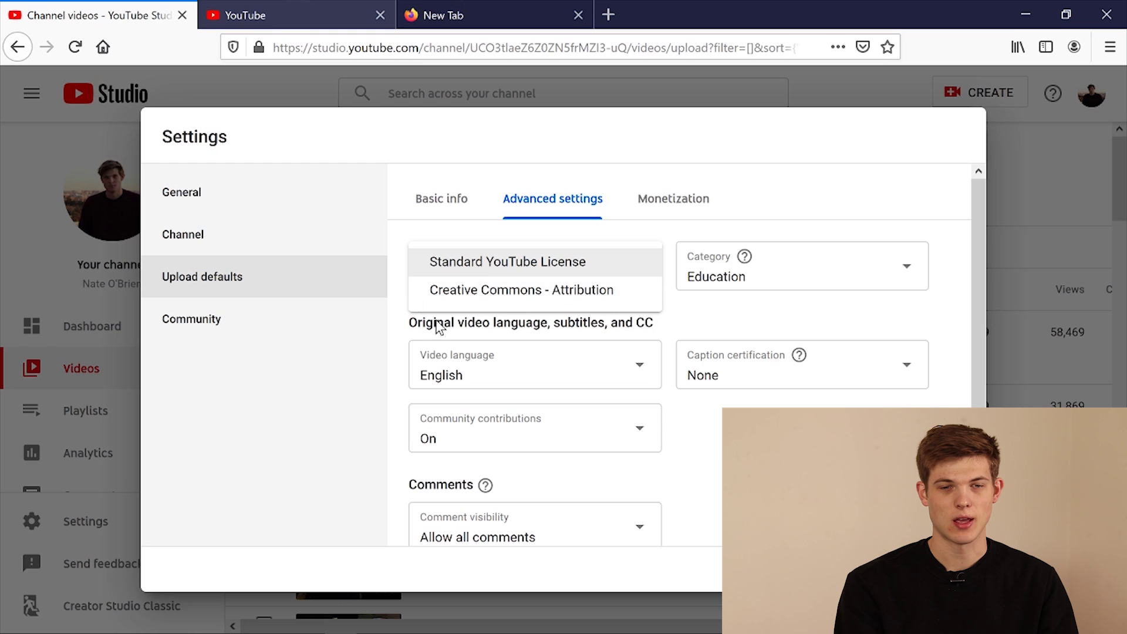
pyautogui.click(480, 265)
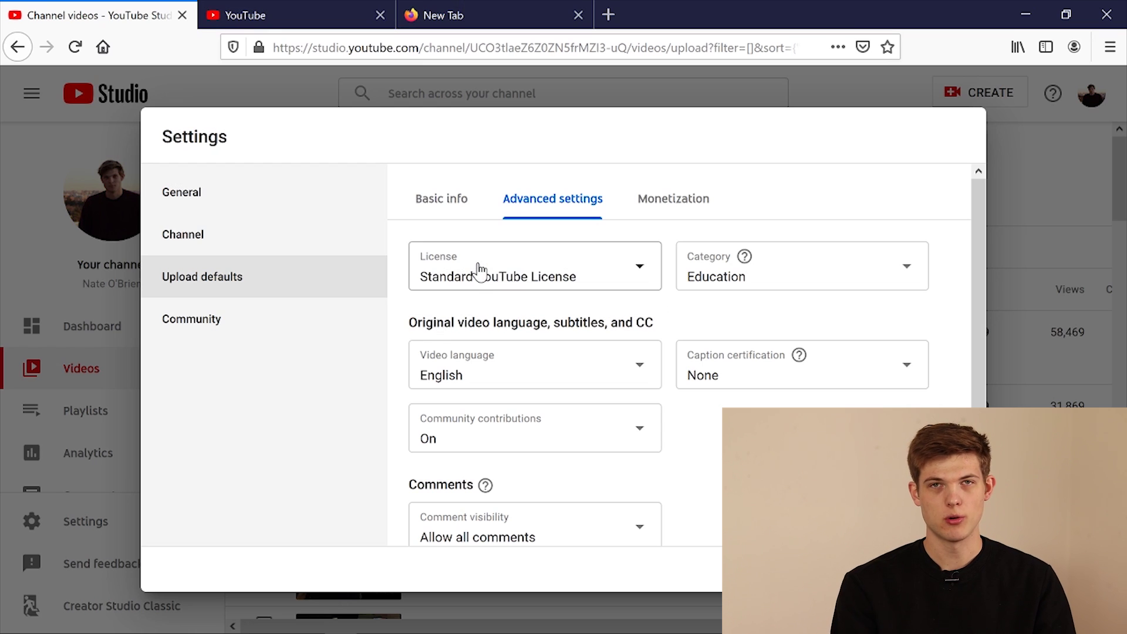
pyautogui.click(756, 285)
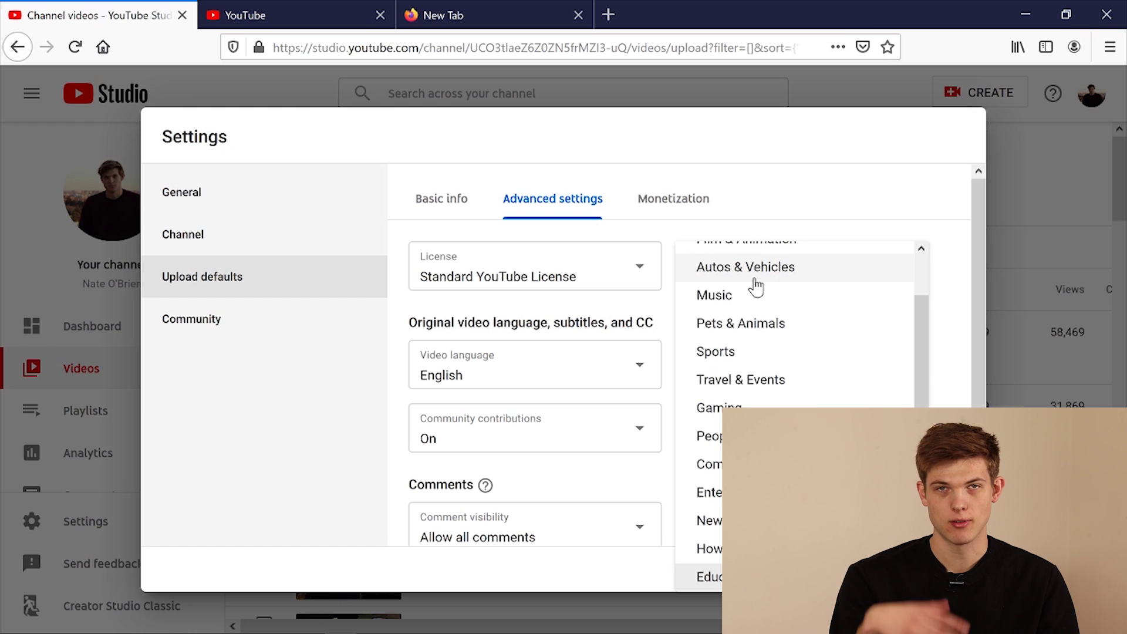
pyautogui.click(774, 200)
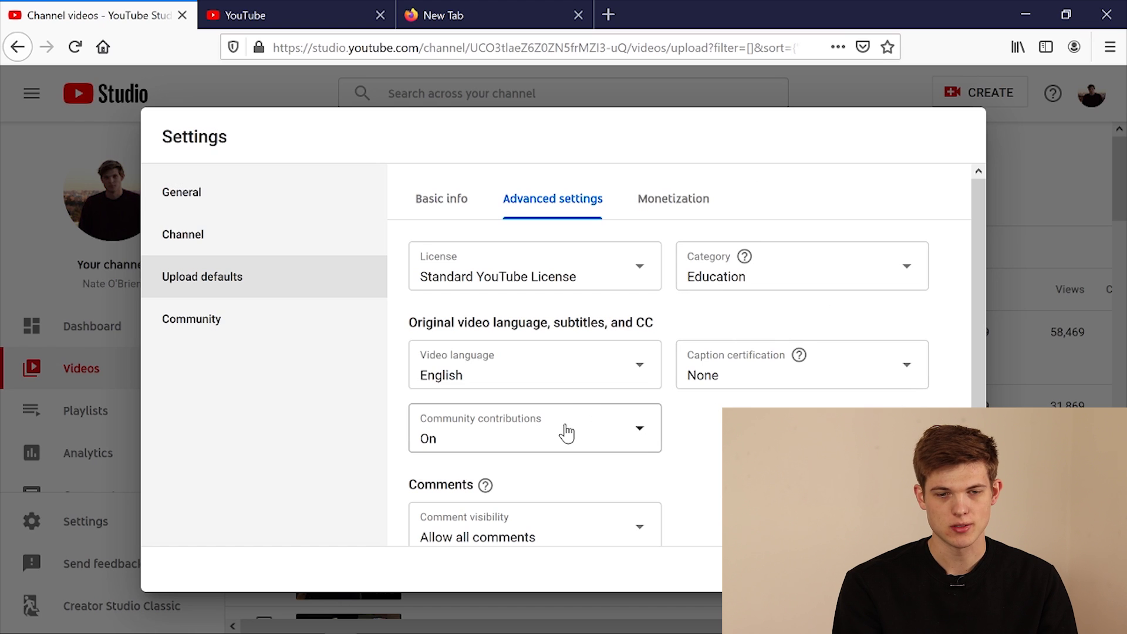
# Review the default language and comment settings for uploads and the ad types and locations in the monetization defaults.
pyautogui.scroll(-2, 567, 433)
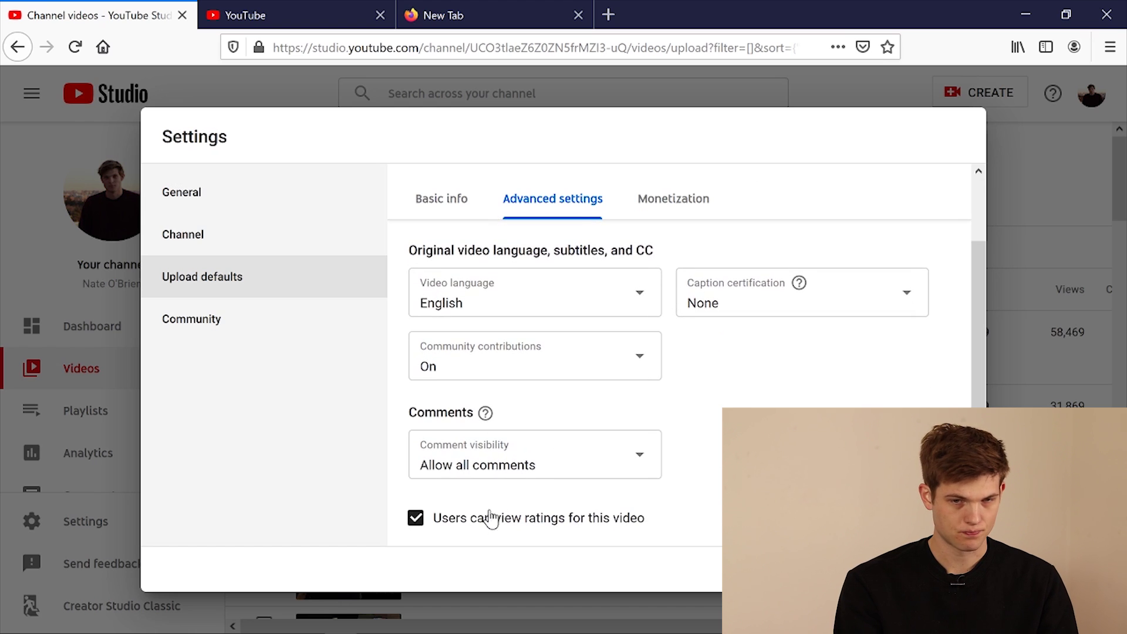
pyautogui.click(657, 215)
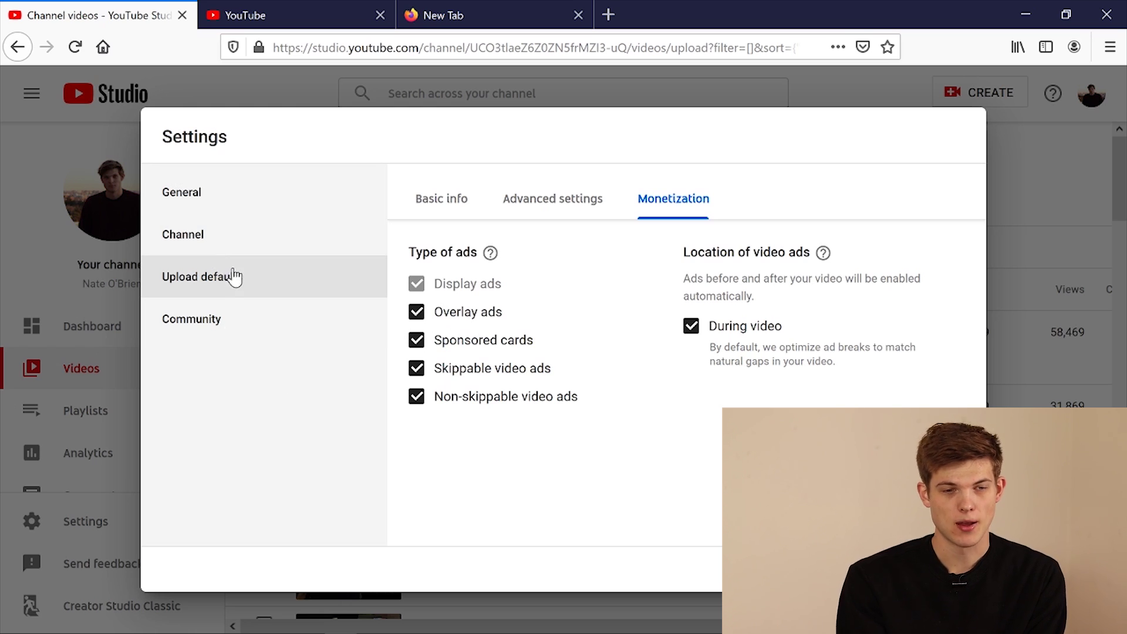
# Review the user lists in the community settings' automated filters, including the approved users and the longer list below them.
pyautogui.click(197, 332)
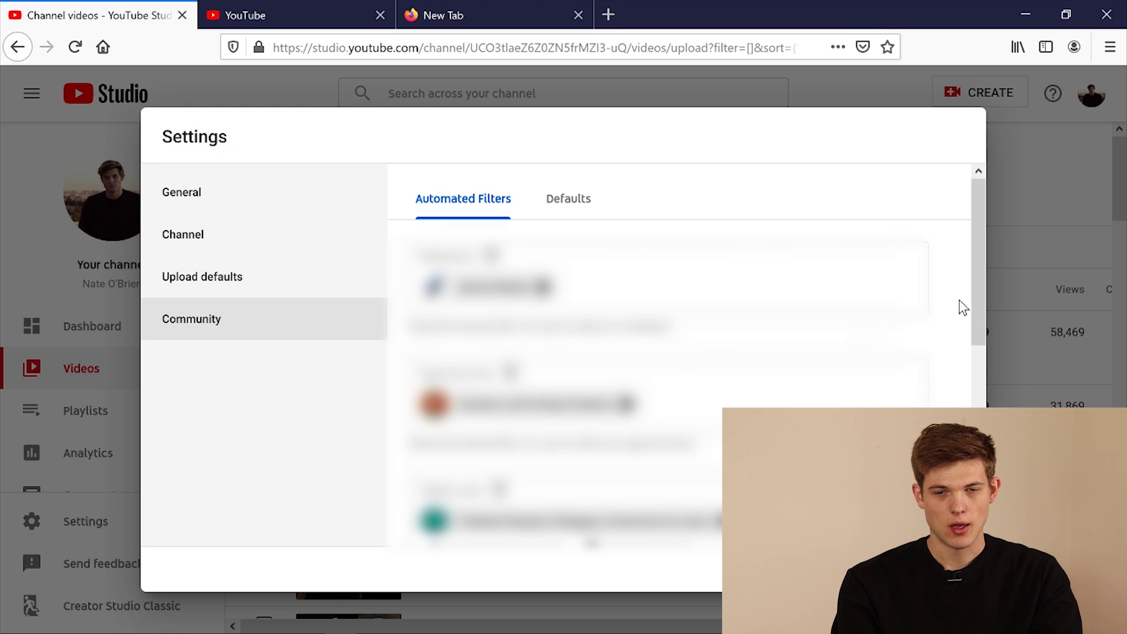
pyautogui.moveTo(975, 306); pyautogui.dragTo(991, 364)
pyautogui.moveTo(920, 361); pyautogui.dragTo(933, 411)
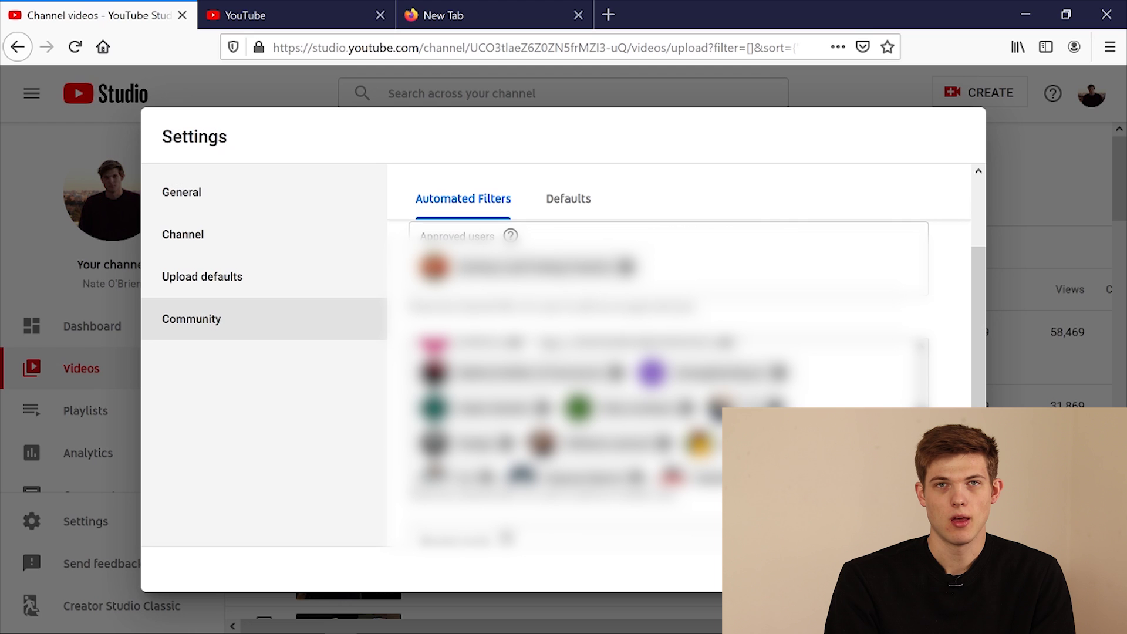
pyautogui.scroll(5, 762, 394)
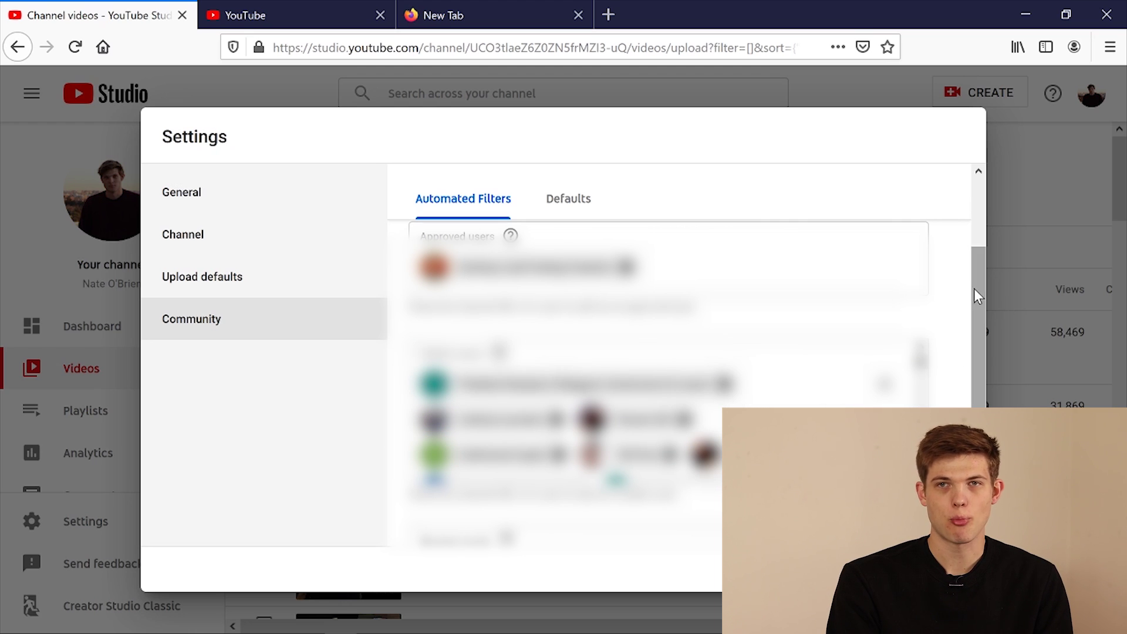
# Examine the list of blocked words further down in the automated filters.
pyautogui.moveTo(974, 288)
pyautogui.mouseDown()
pyautogui.moveTo(972, 328)
pyautogui.moveTo(972, 306)
pyautogui.mouseUp()
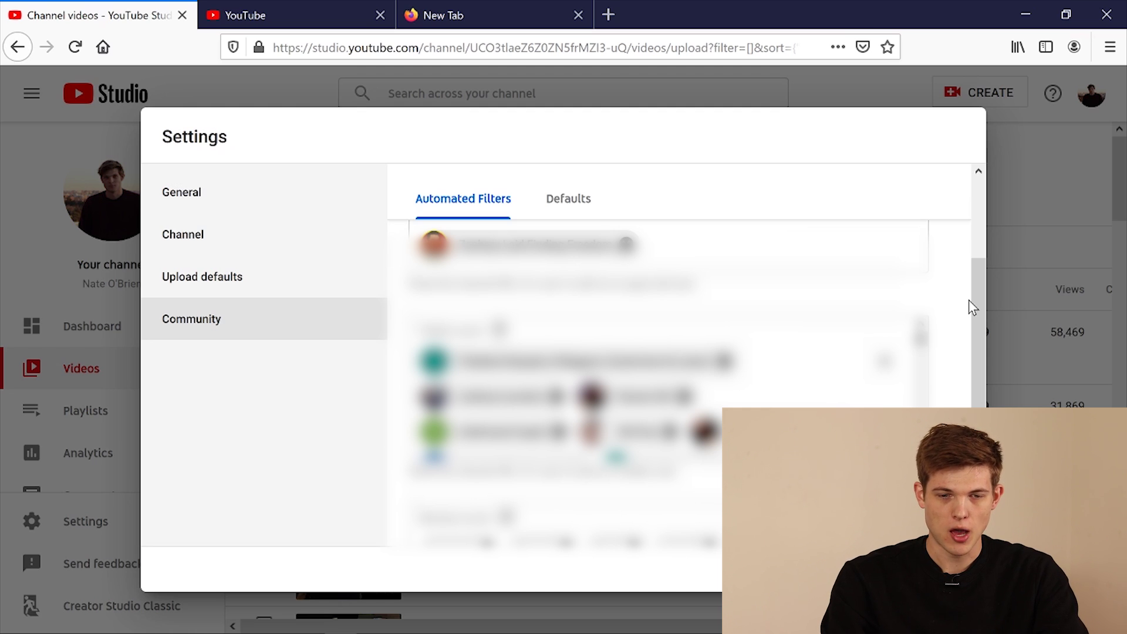
pyautogui.moveTo(982, 316); pyautogui.dragTo(947, 389)
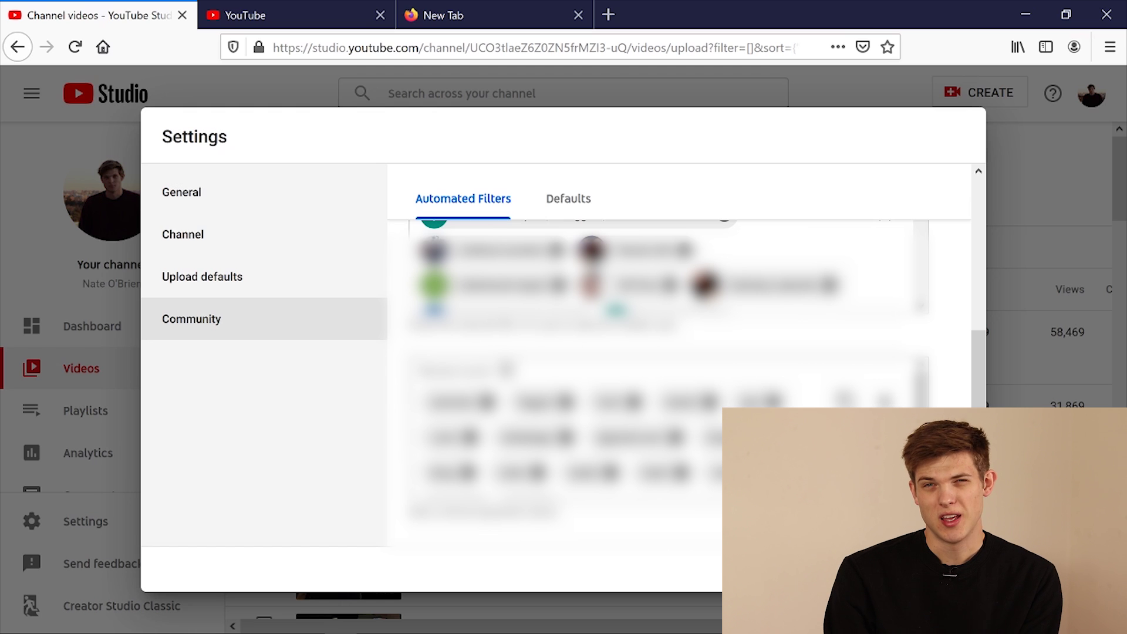
pyautogui.scroll(-1, 668, 432)
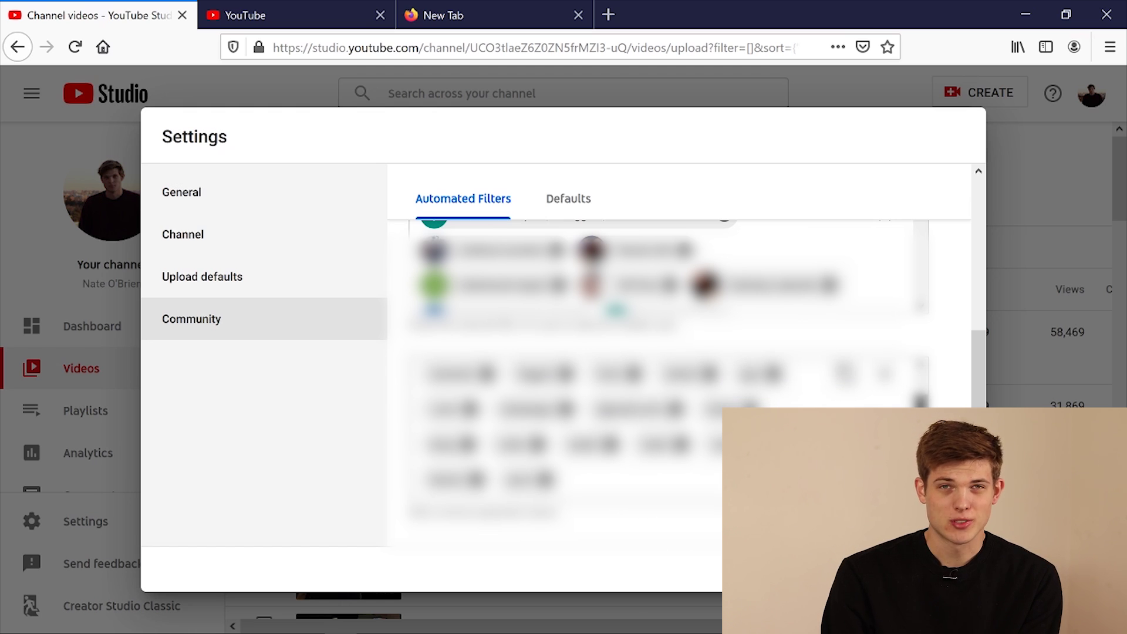
pyautogui.scroll(1, 669, 432)
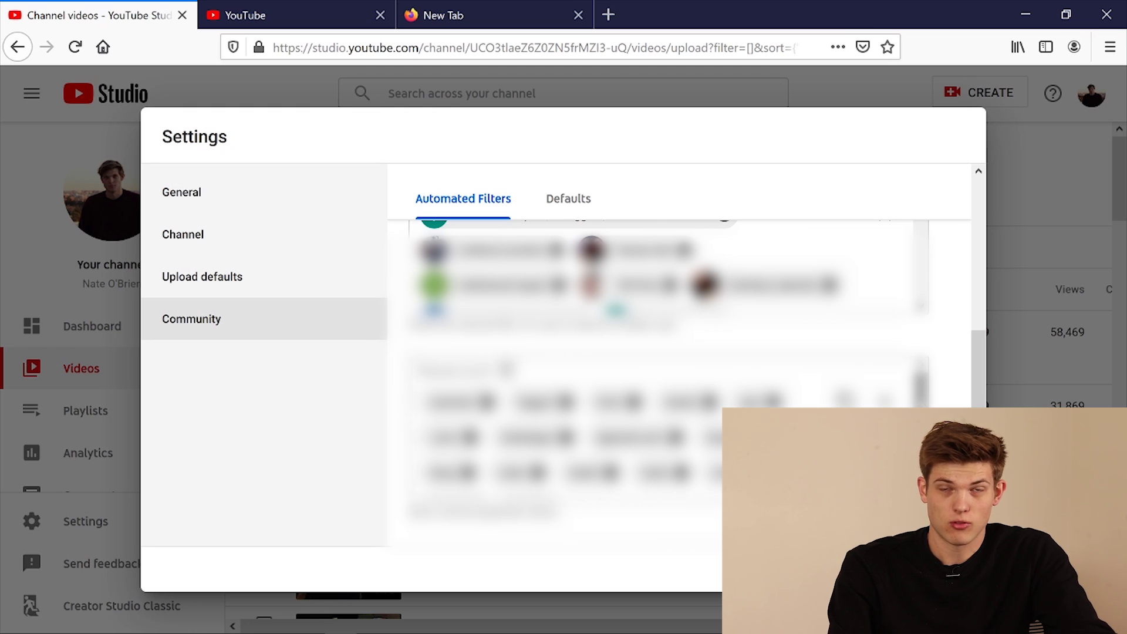
pyautogui.scroll(-1, 664, 423)
pyautogui.scroll(1, 664, 422)
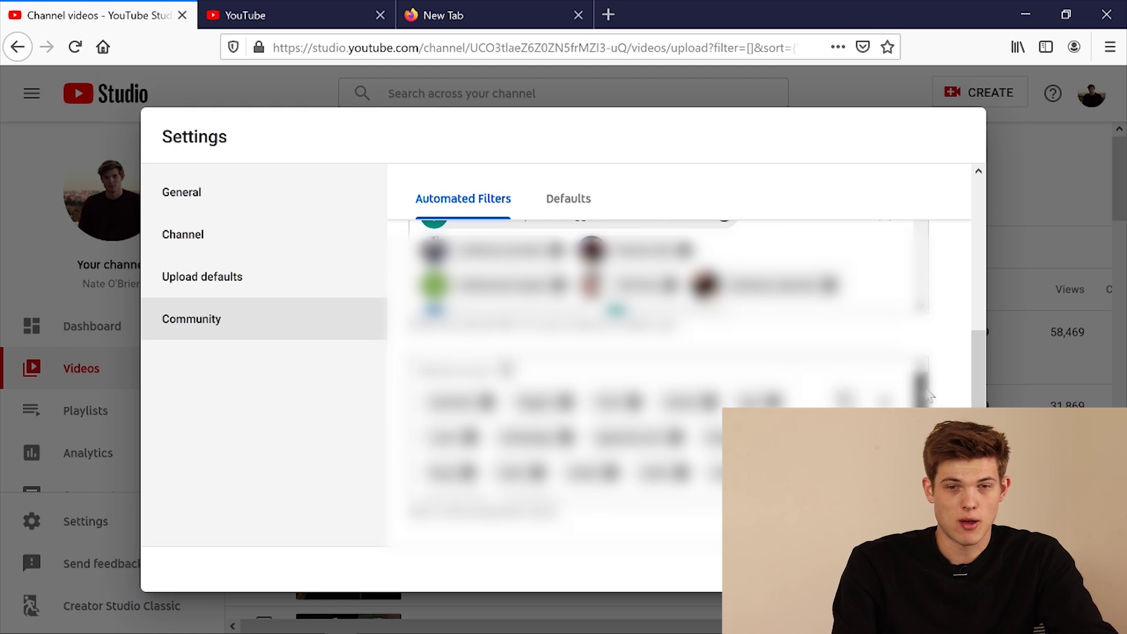